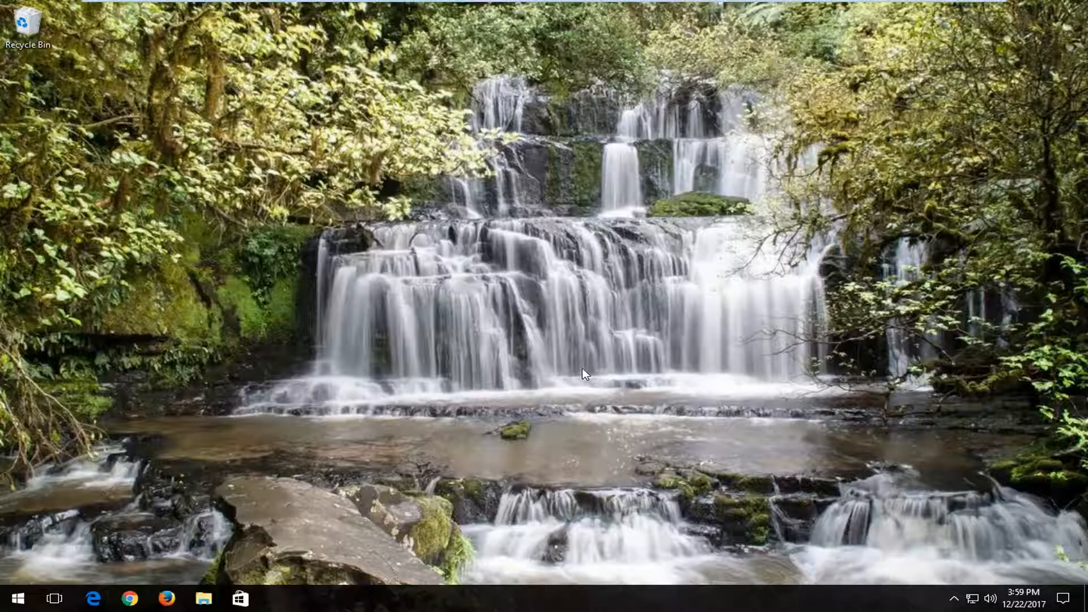
Search Windows for "folder option" and open File Explorer Options
click(3, 600)
text(fold)
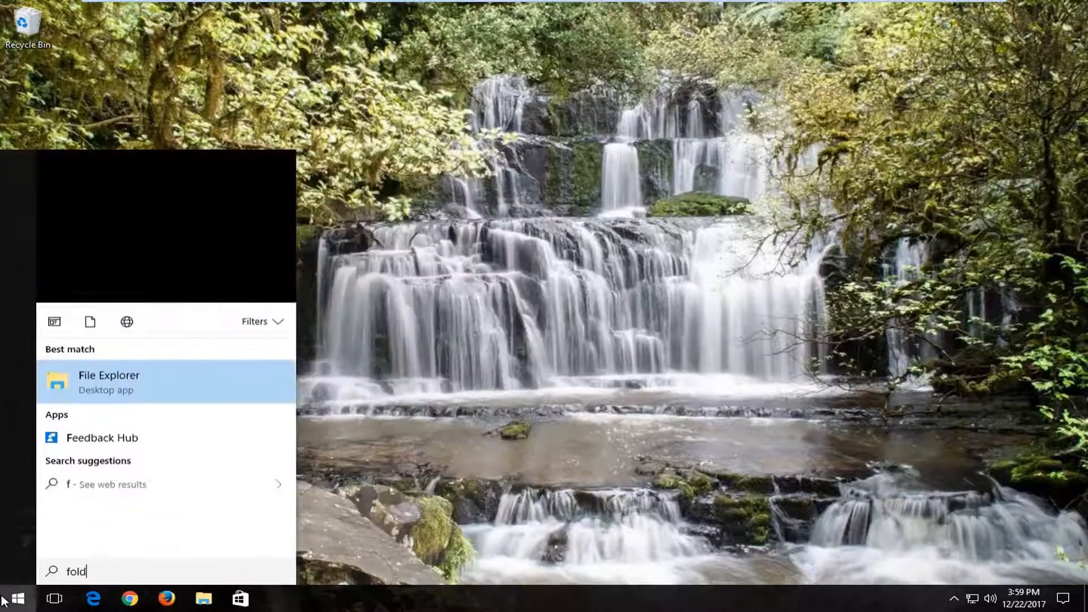
text(er option)
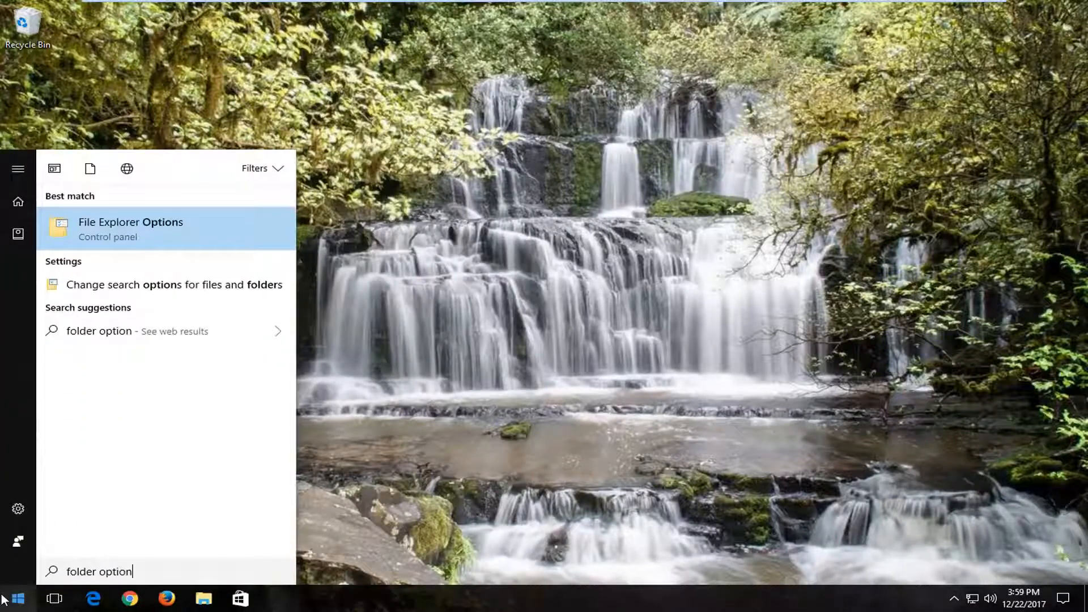
click(160, 230)
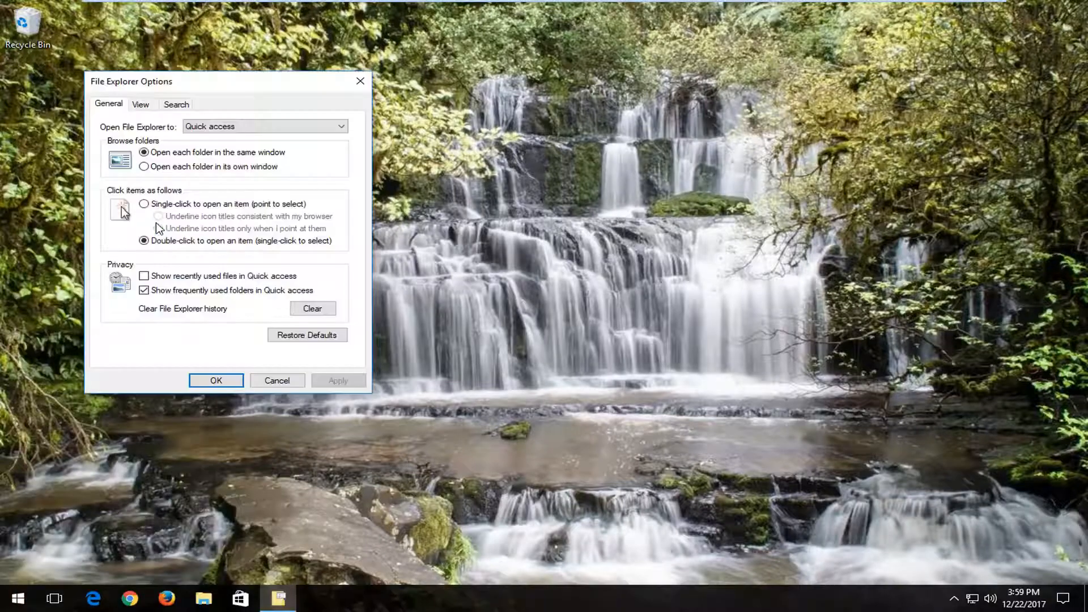
Enable "Show hidden files, folders, and drives" in the advanced view settings, apply it and close the dialog
click(141, 104)
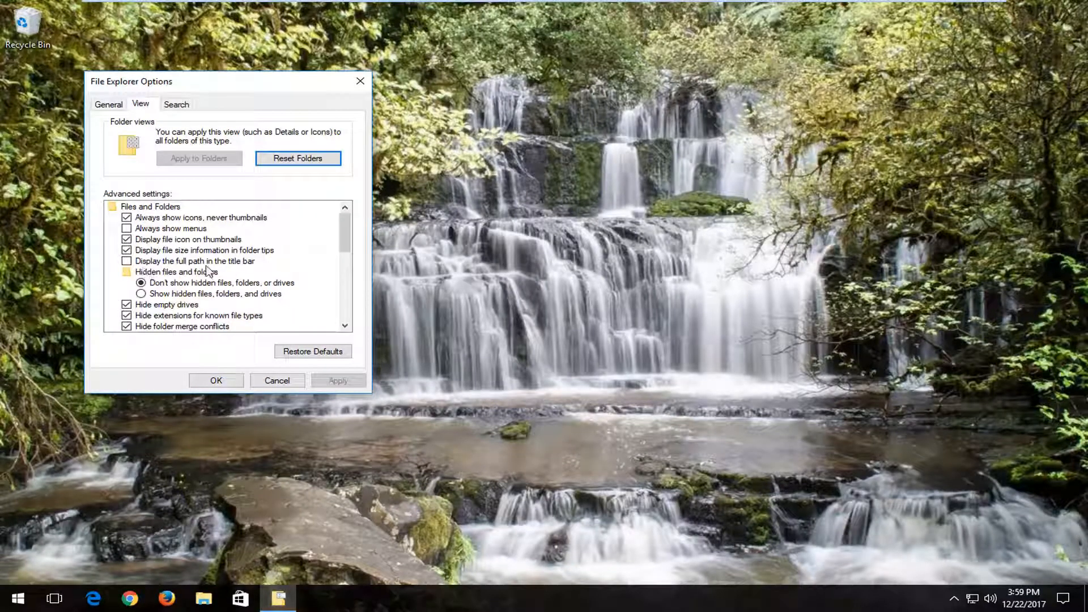
click(176, 294)
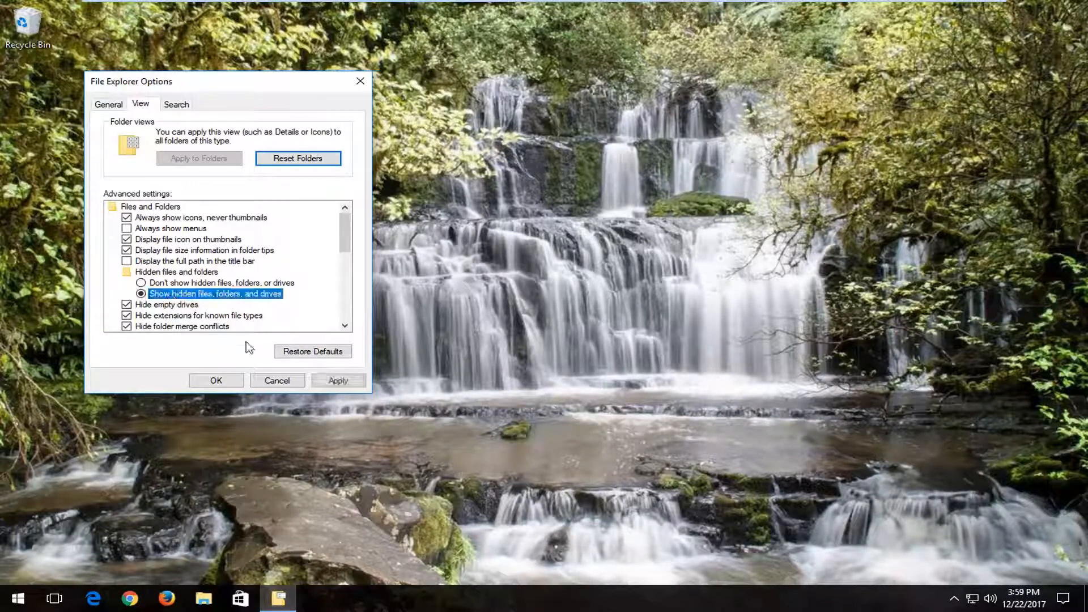
click(334, 382)
click(218, 381)
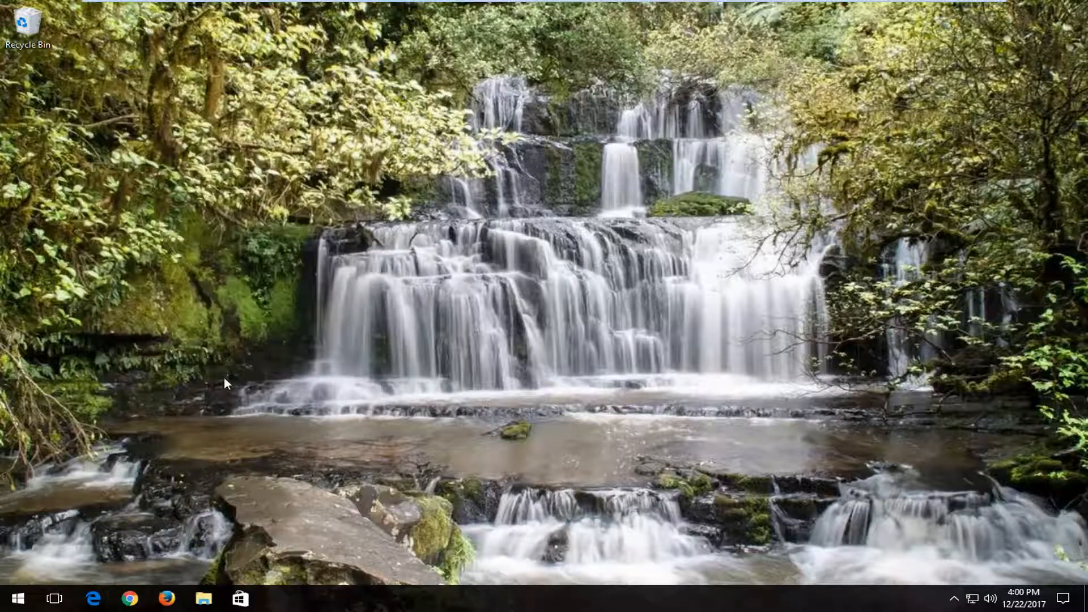
Switch to Google Chrome, go to google.com and maximize the browser window
click(128, 602)
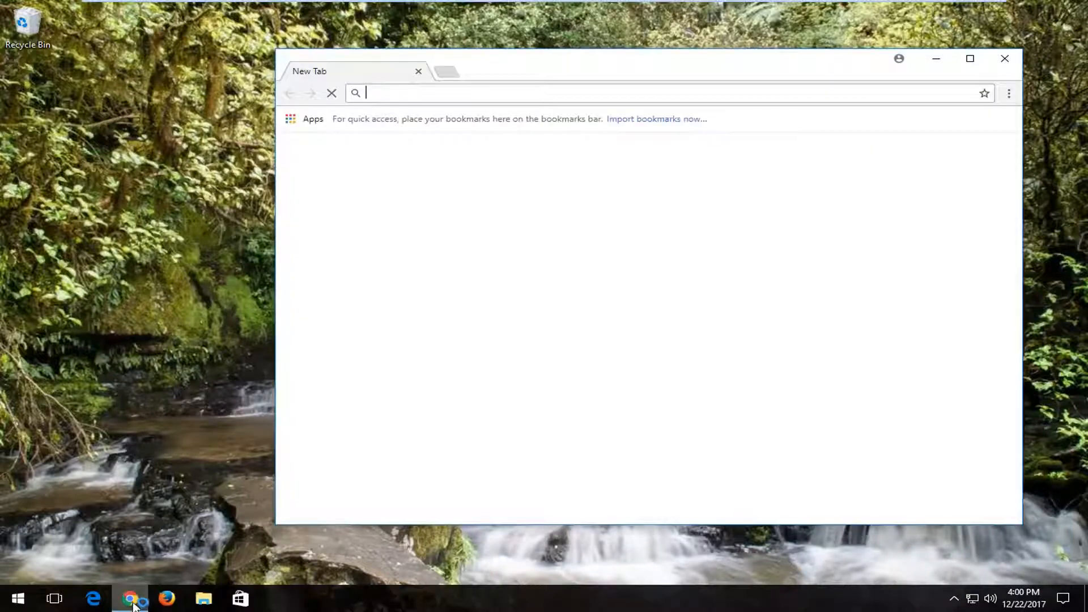
text(google.com)
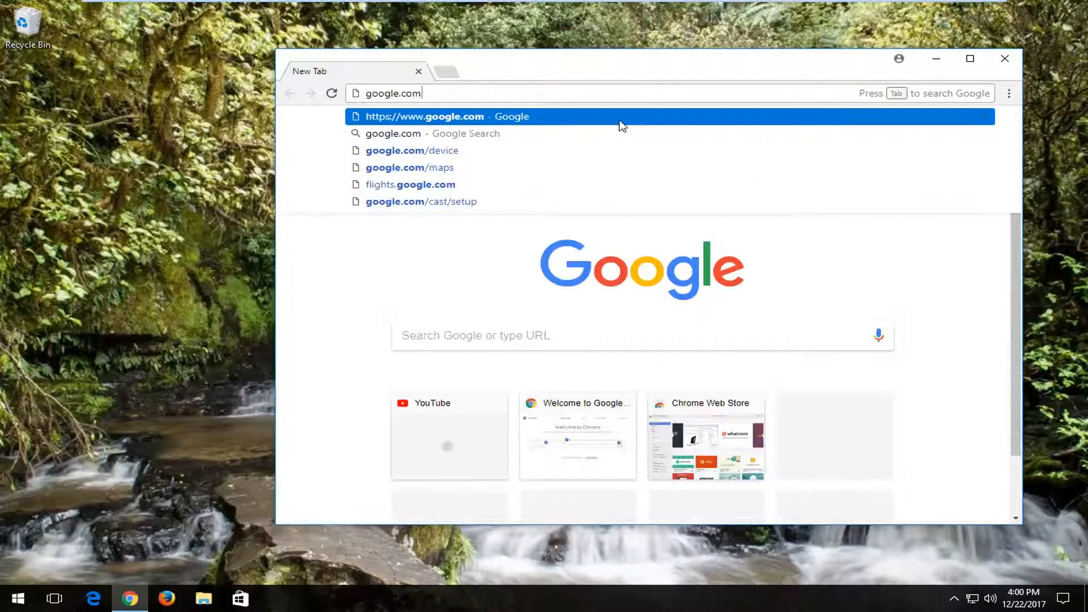
key(Return)
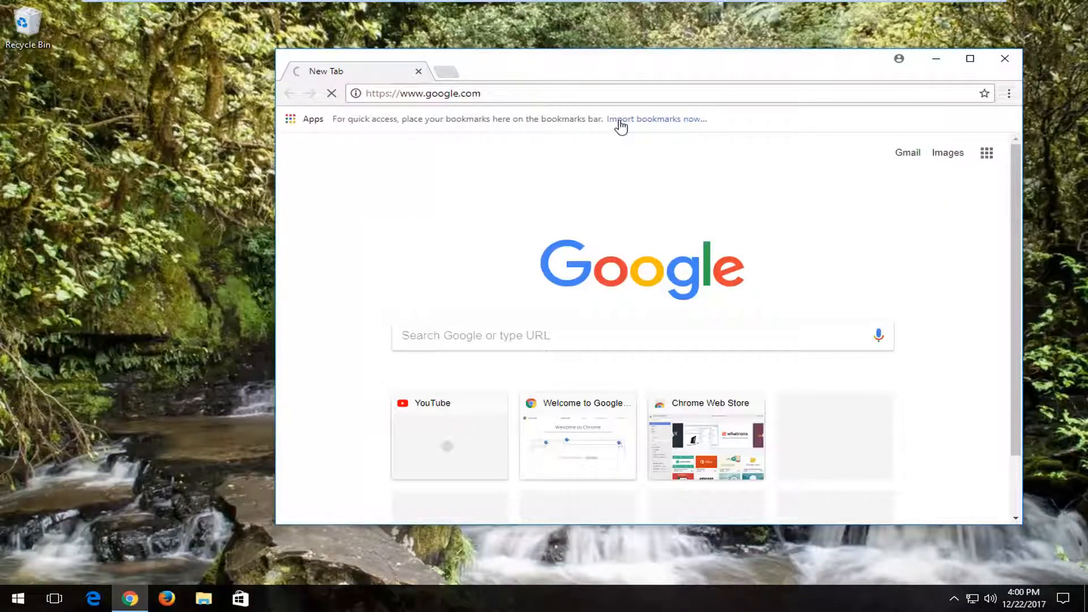
click(970, 59)
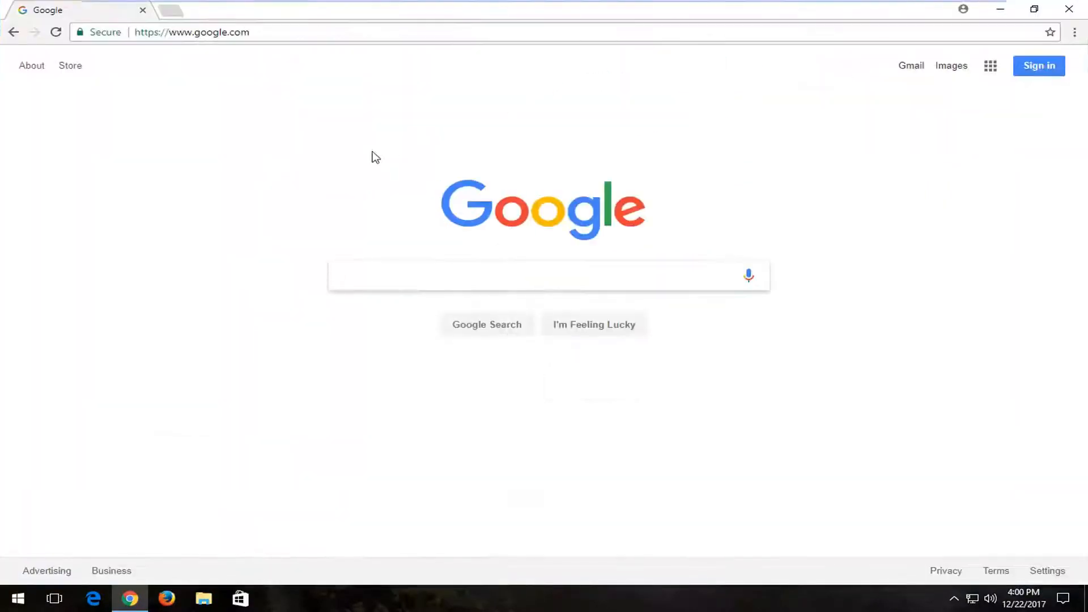
Search Google for "d3dx9_43.dll download"
text(d3)
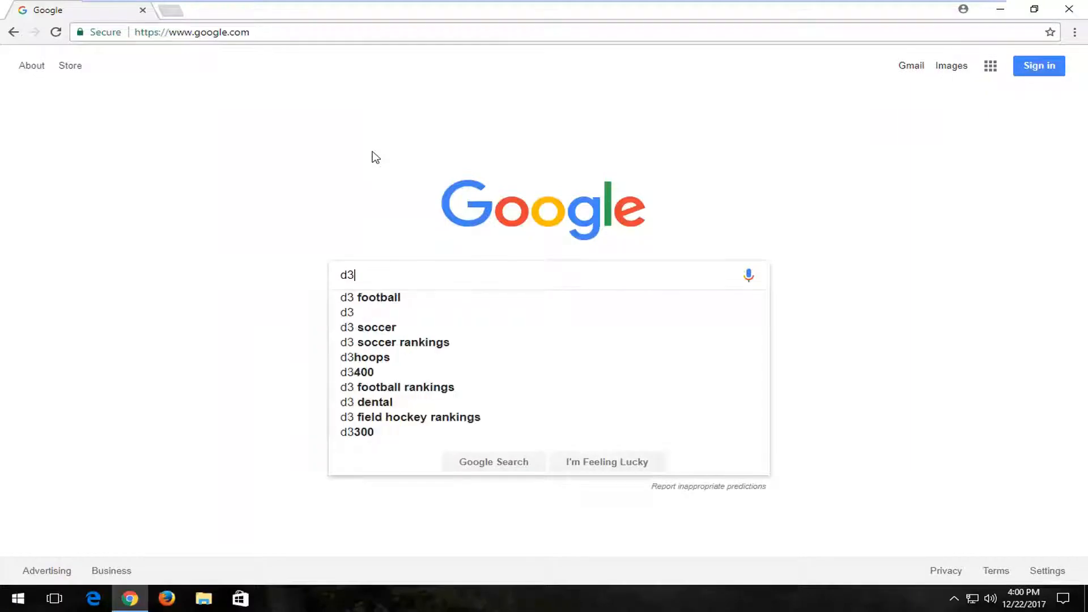
text(dx9_)
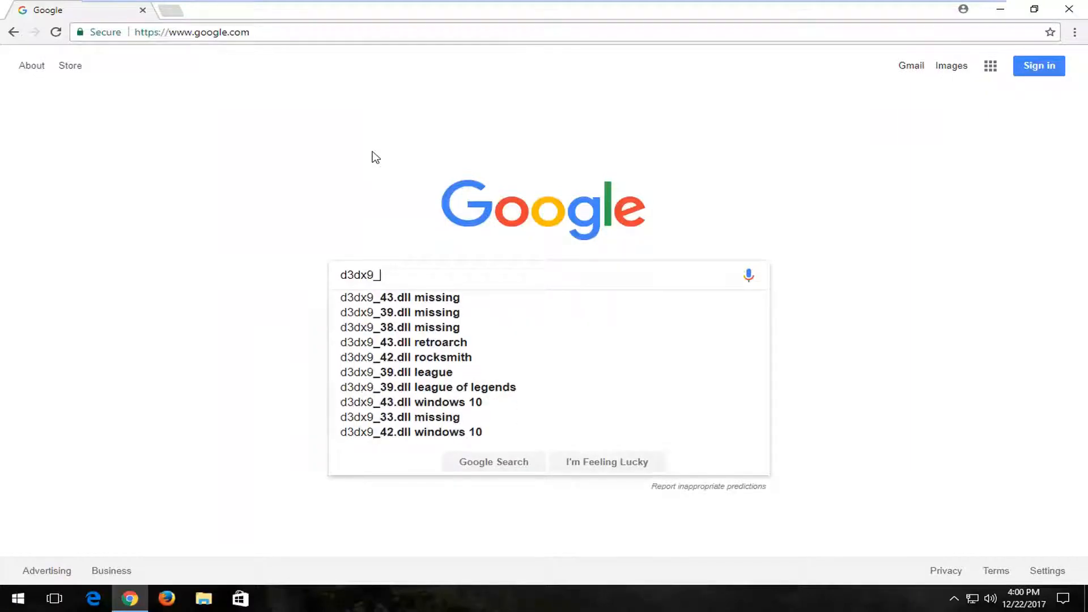
text(43.dll download)
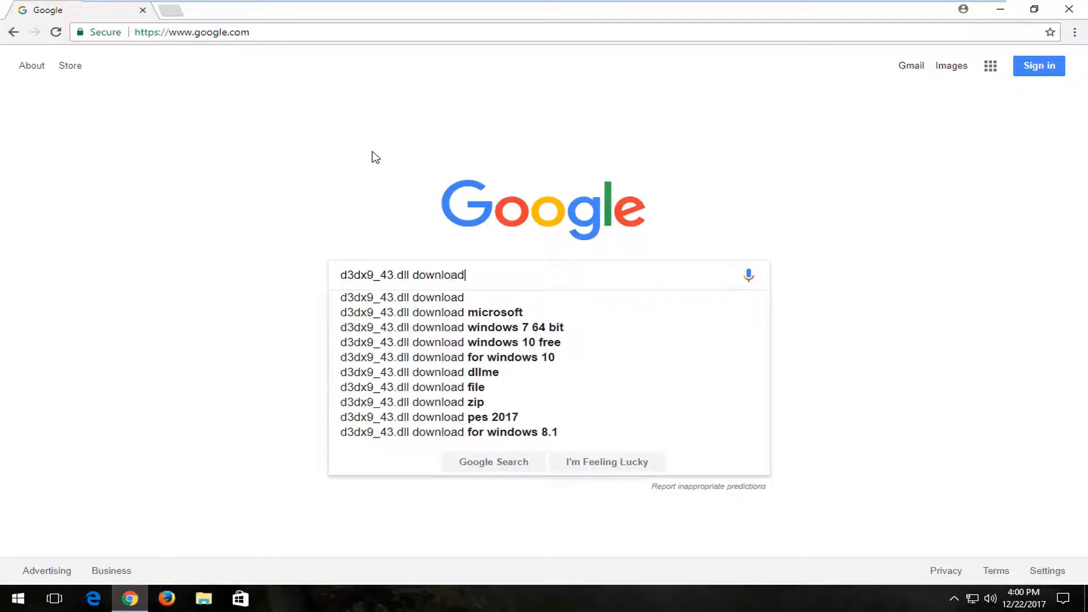
key(Return)
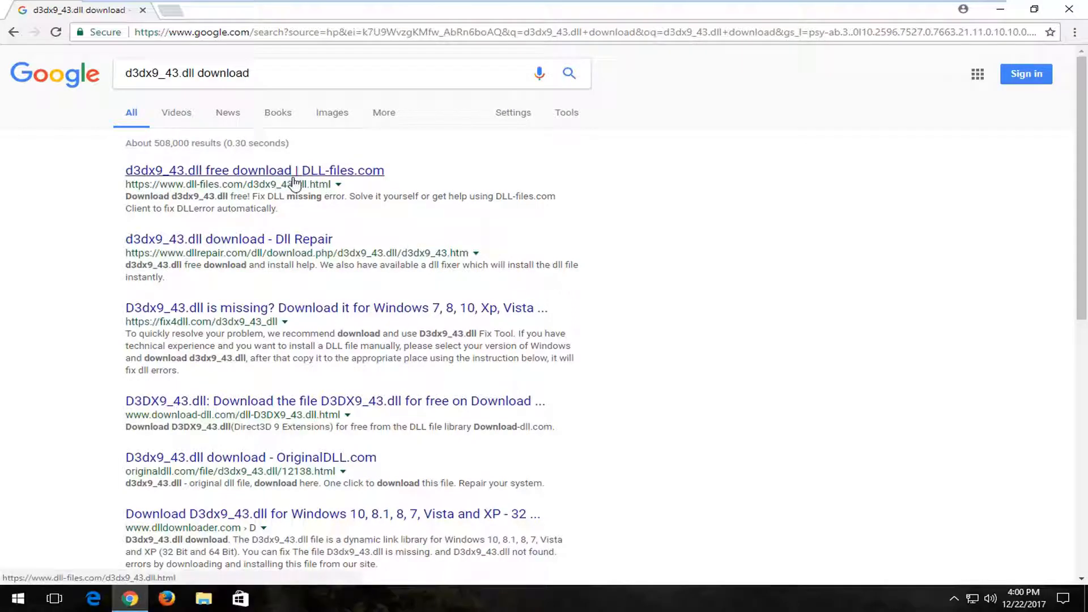
Open the DLL-files.com result for d3dx9_43.dll and download its 64-bit version 9.29.952.3111
click(224, 175)
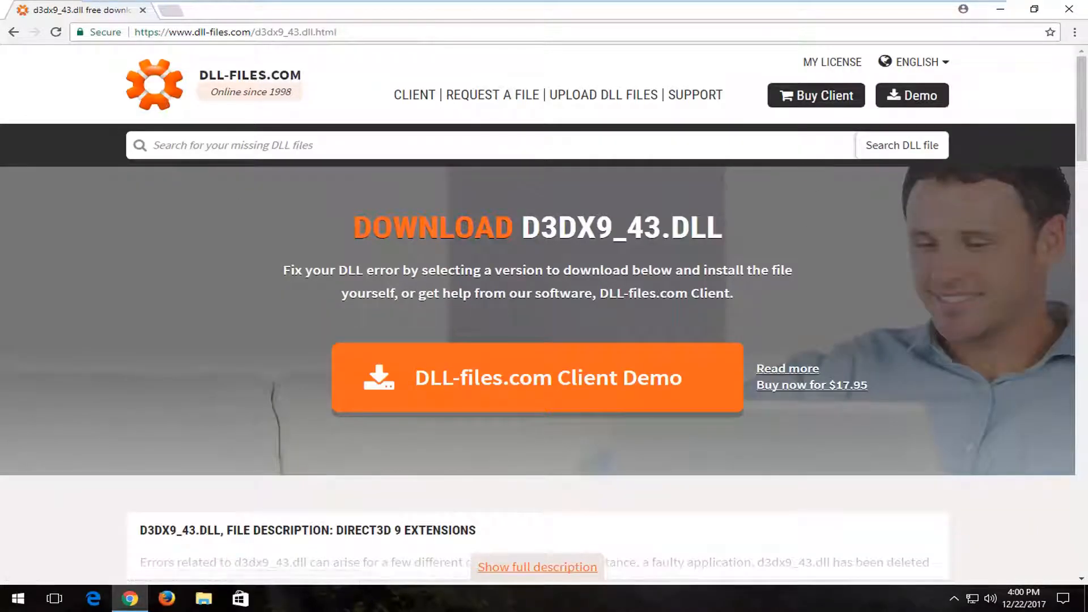
scroll(702, 382, down, 2)
scroll(397, 385, down, 1)
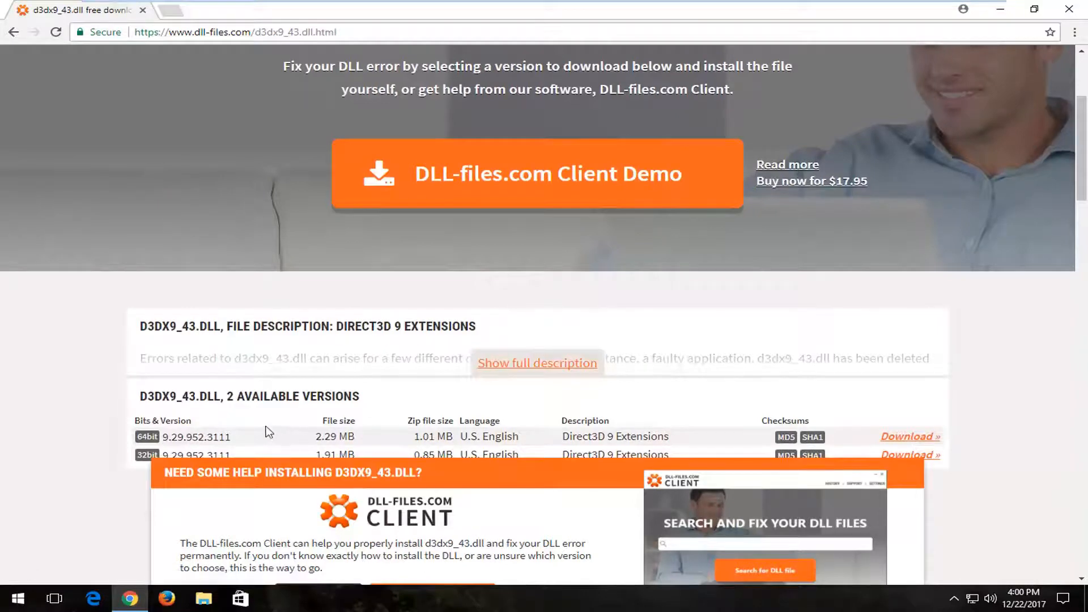
scroll(268, 432, down, 1)
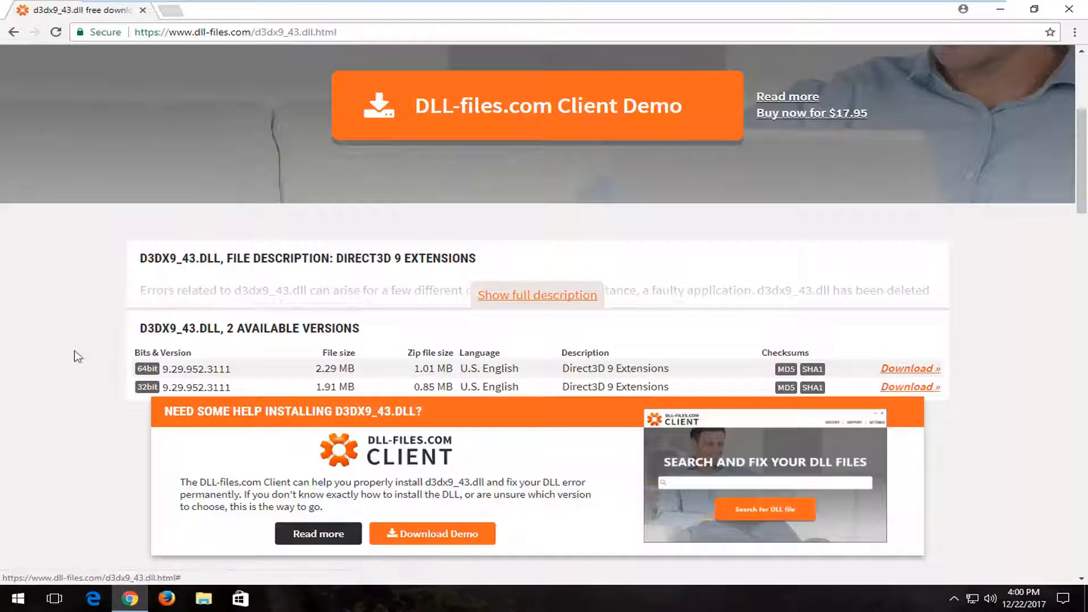
click(907, 369)
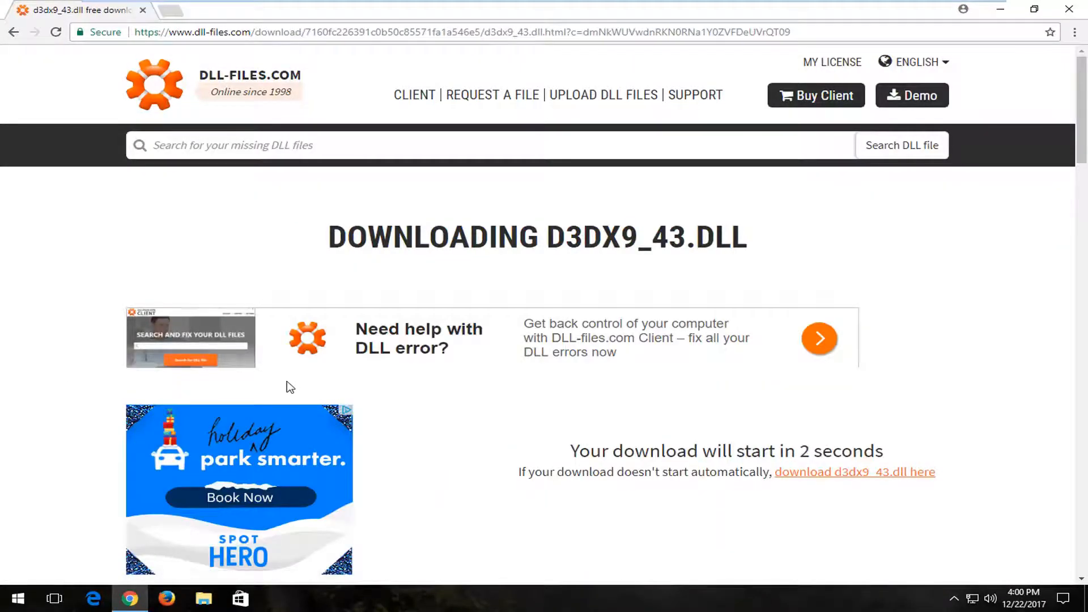
scroll(290, 388, down, 1)
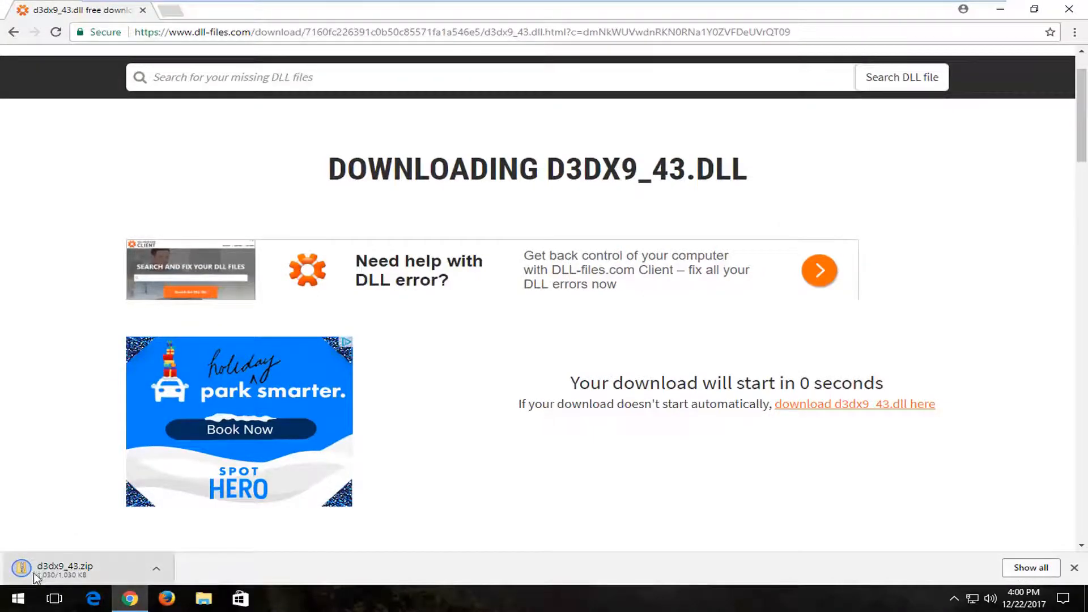
Open the downloaded d3dx9_43.zip, close the browser, and extract D3DX9_43.dll to the desktop
click(35, 574)
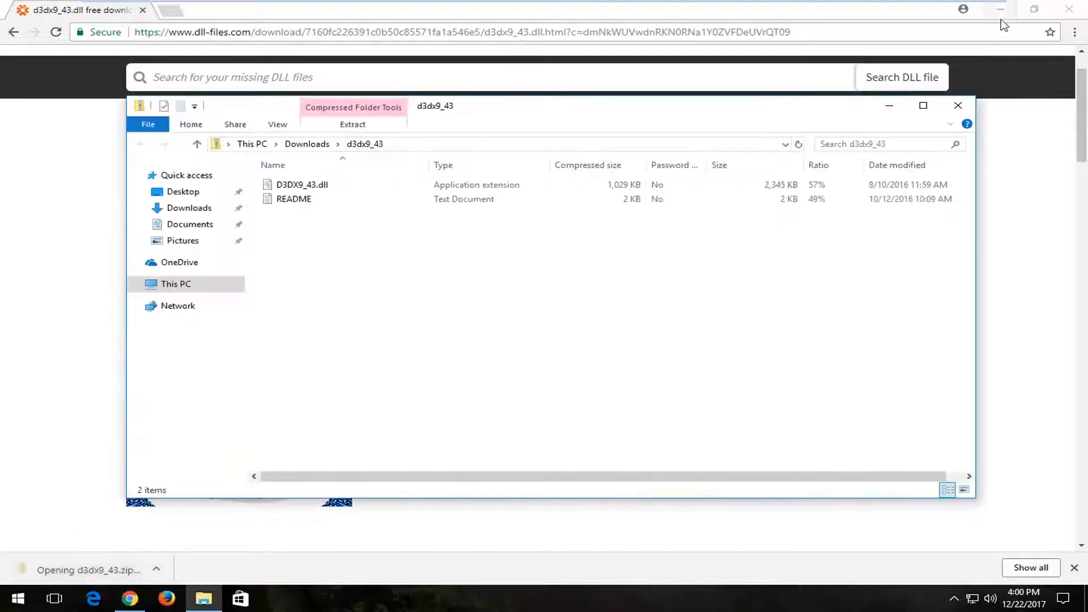
click(1069, 9)
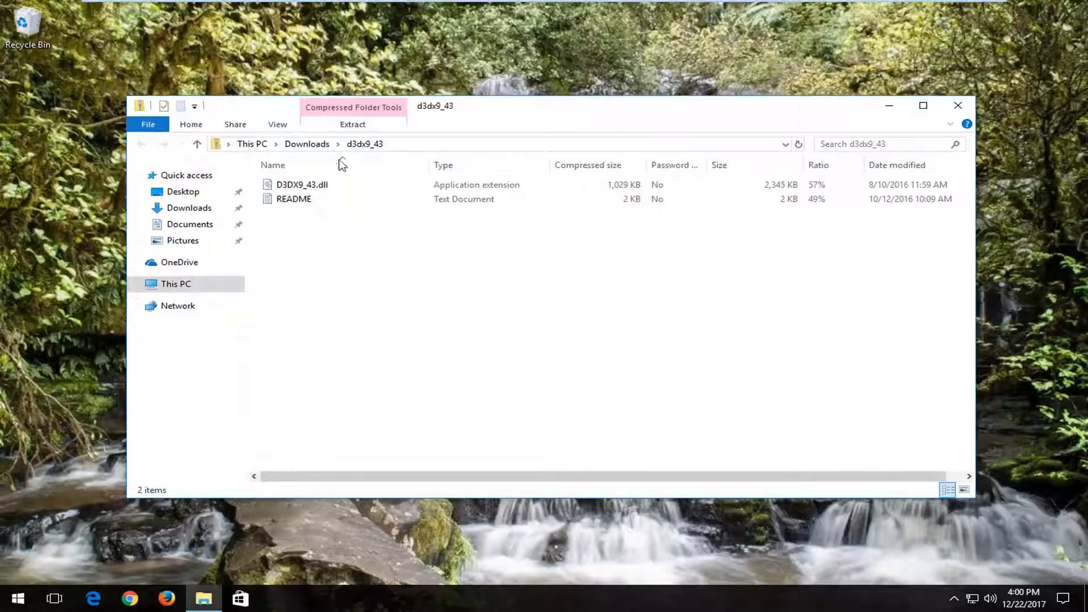
click(289, 189)
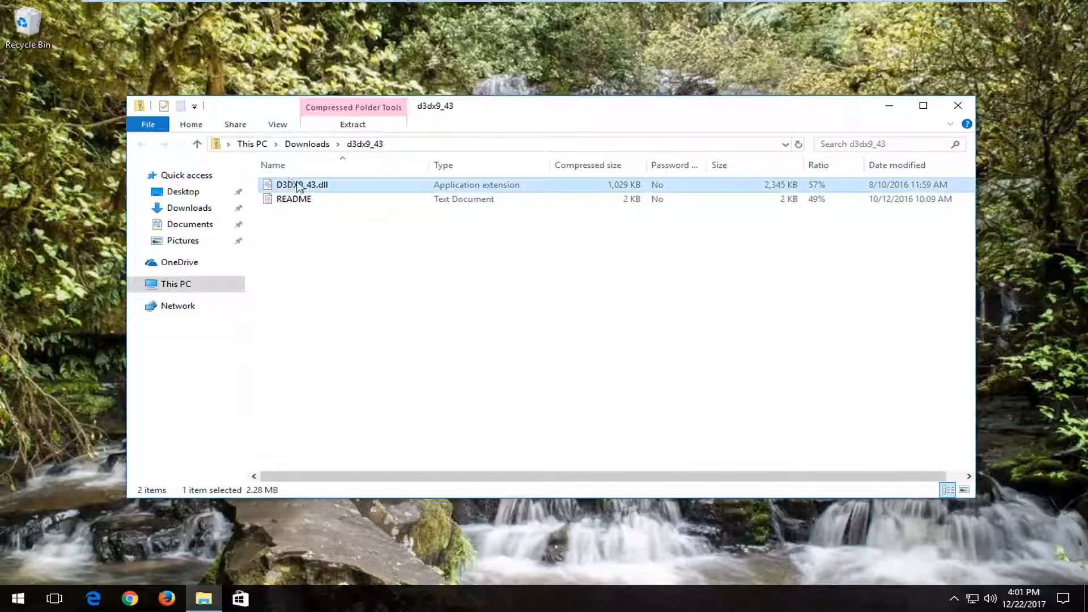
drag(315, 187, 38, 113)
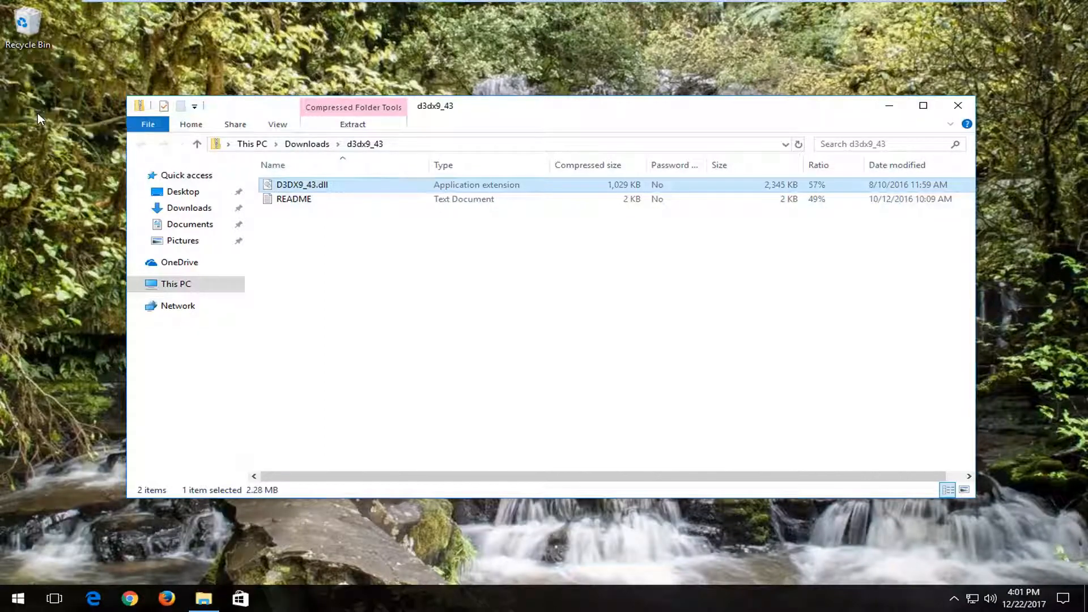
click(957, 105)
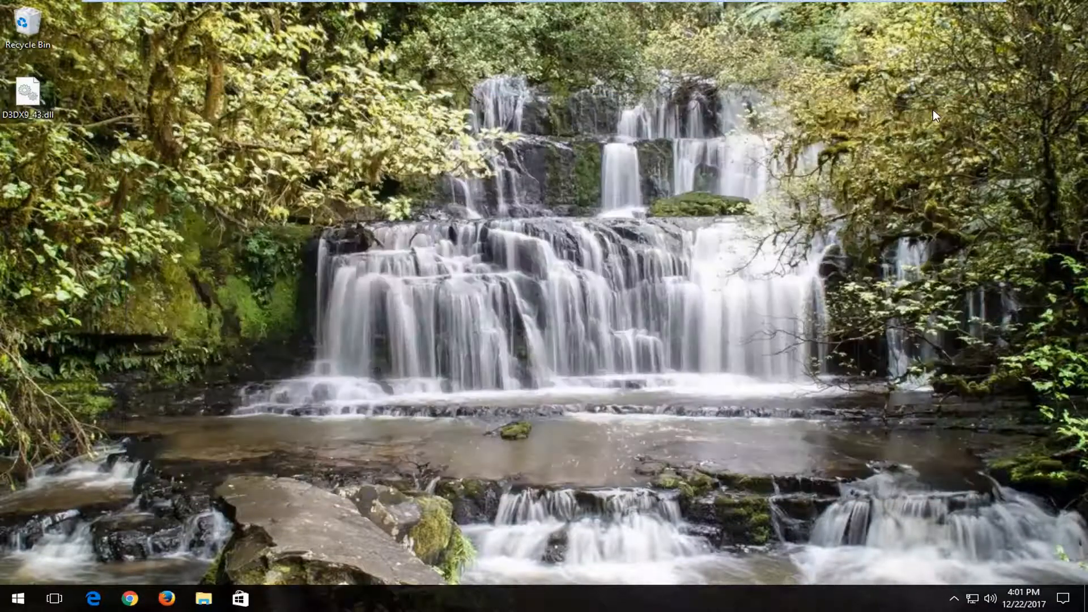
Search Windows for "computer" and open This PC, keeping its window clear of the DLL file on the desktop
click(6, 606)
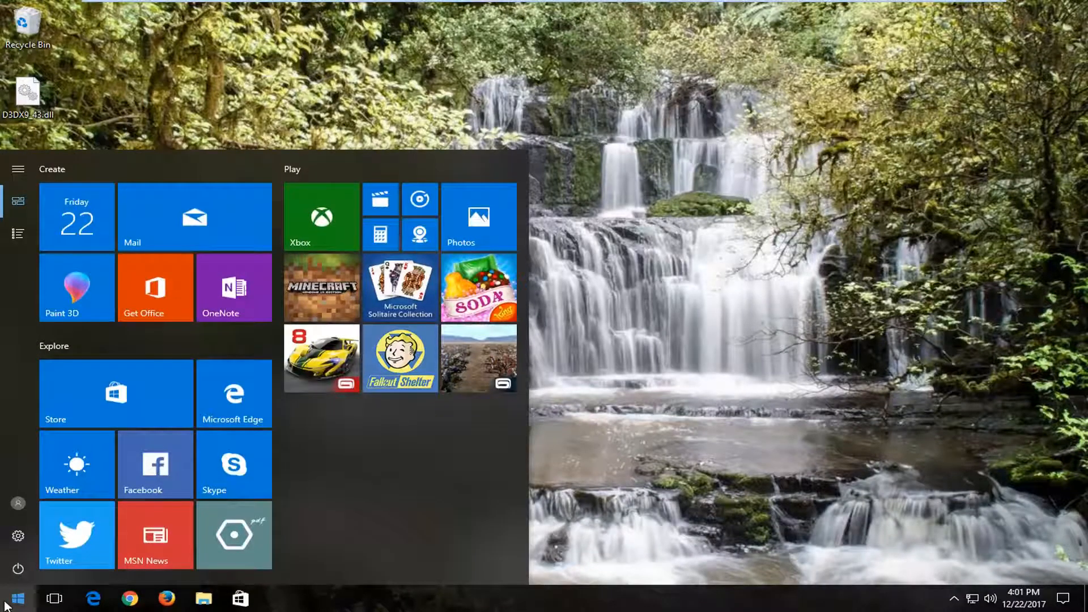
text(computer)
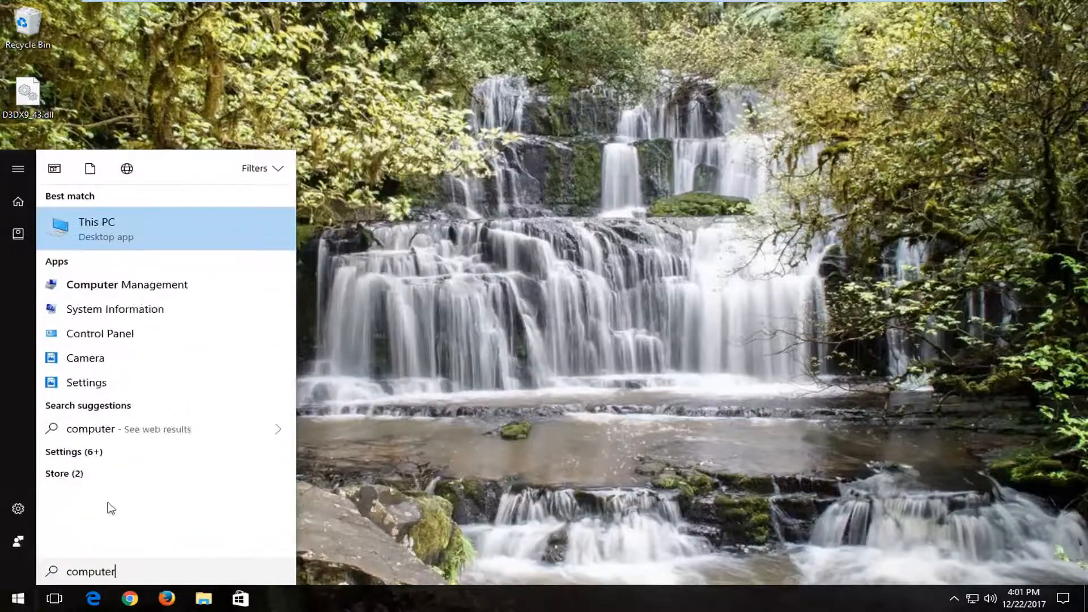
click(110, 236)
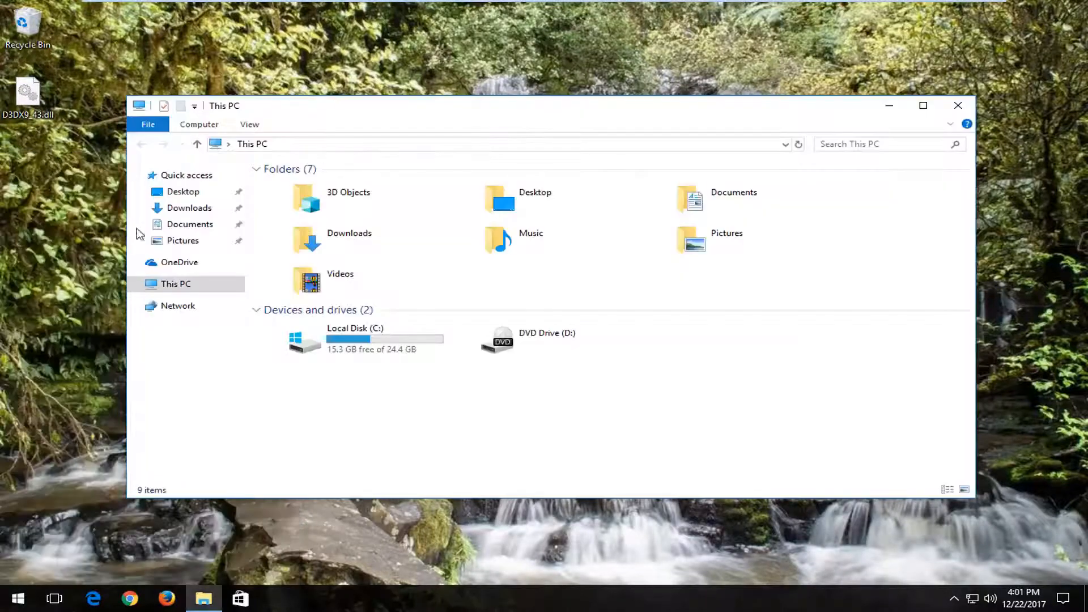
drag(350, 117, 377, 116)
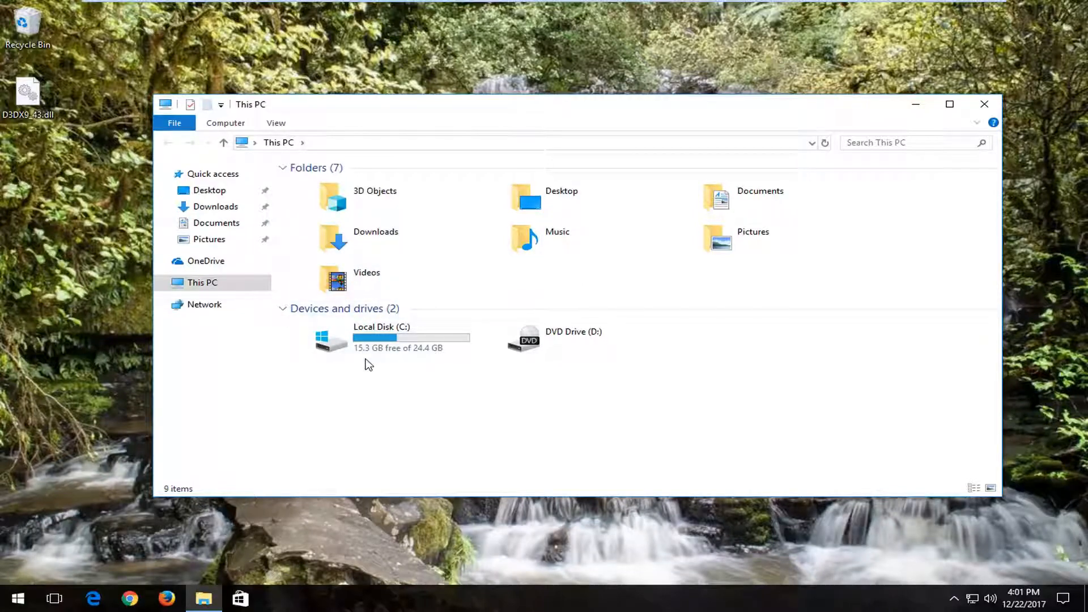
Browse to the Windows folder on Local Disk (C:) and select the System32 folder
mouse_move(406, 333)
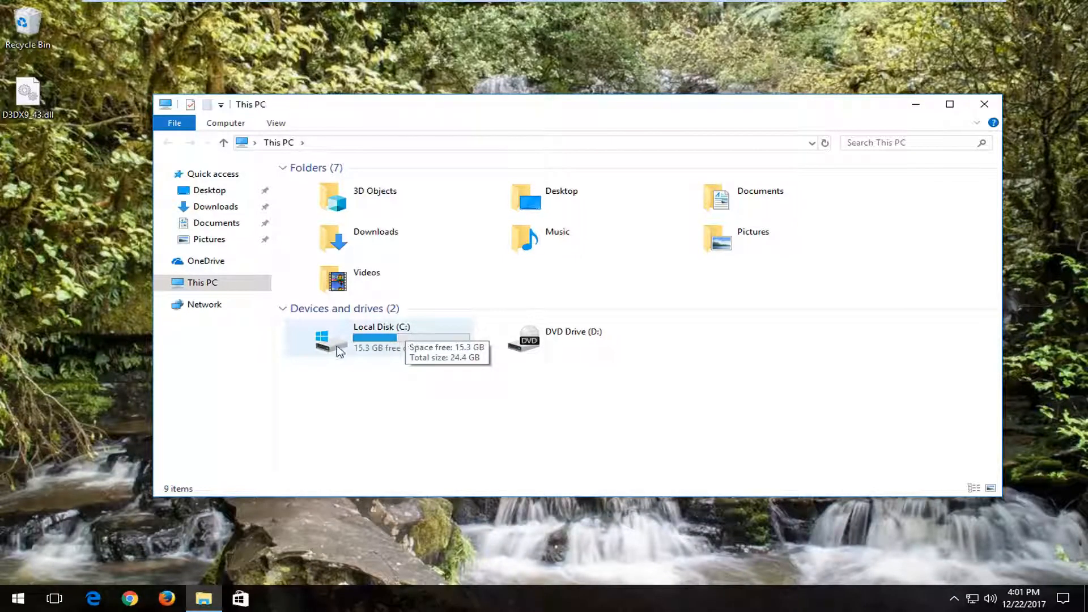
mouse_move(323, 348)
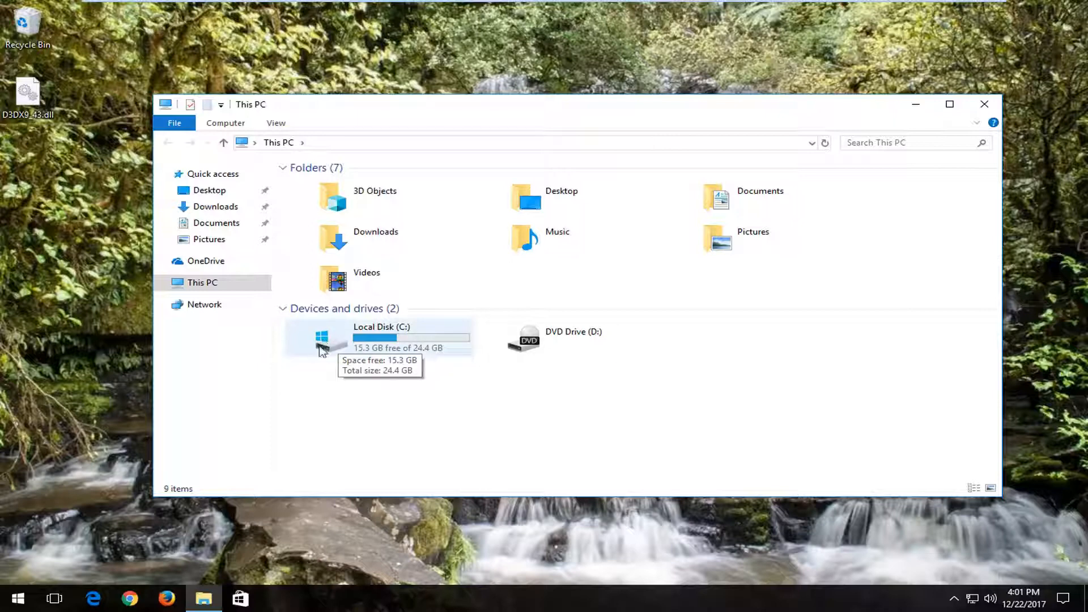
double_click(439, 350)
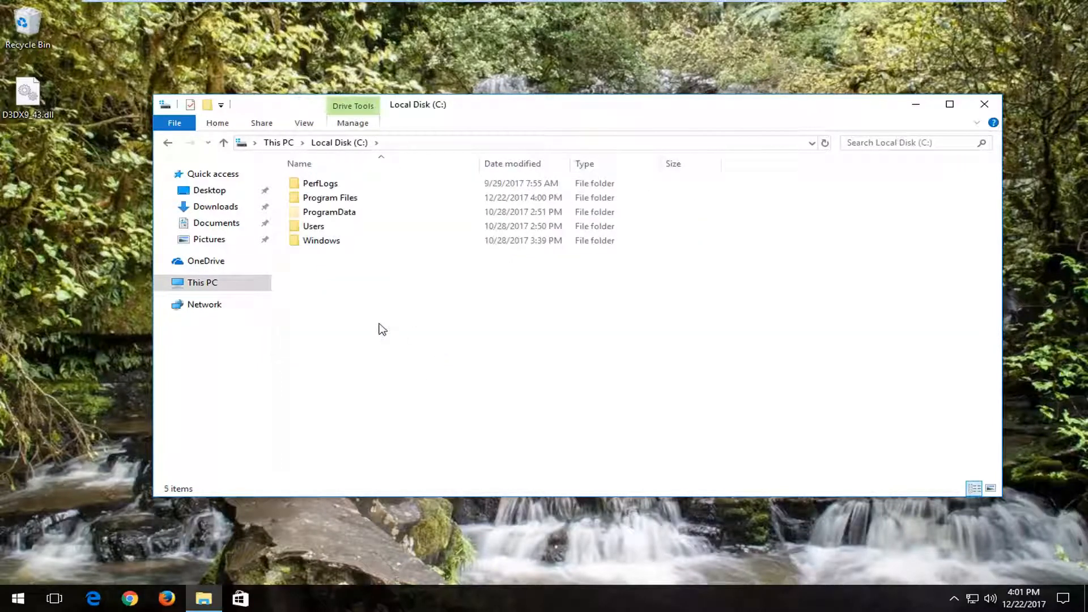
double_click(314, 241)
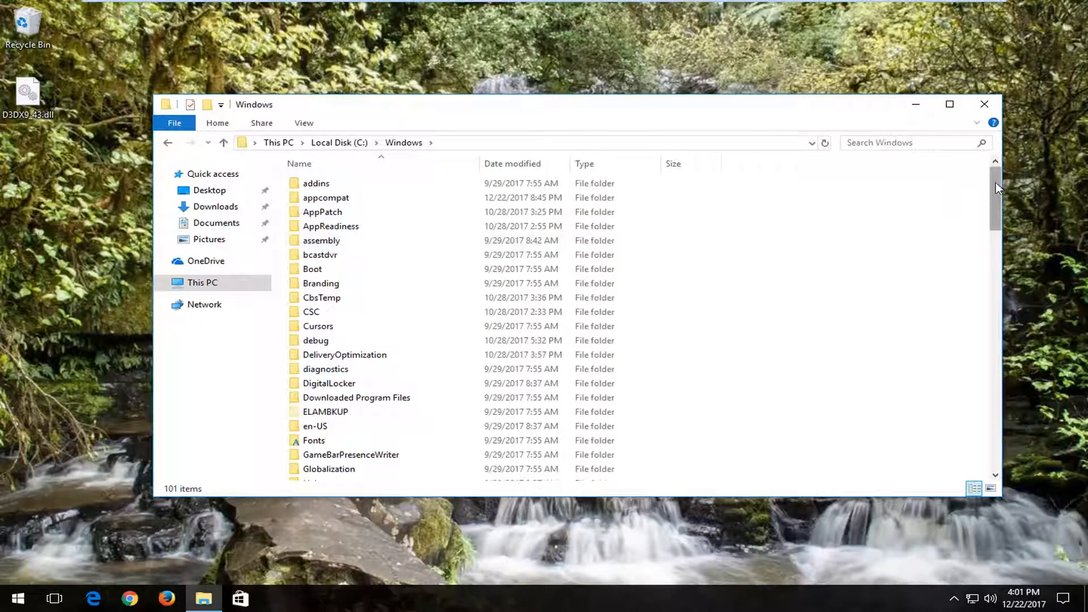
drag(998, 191, 999, 324)
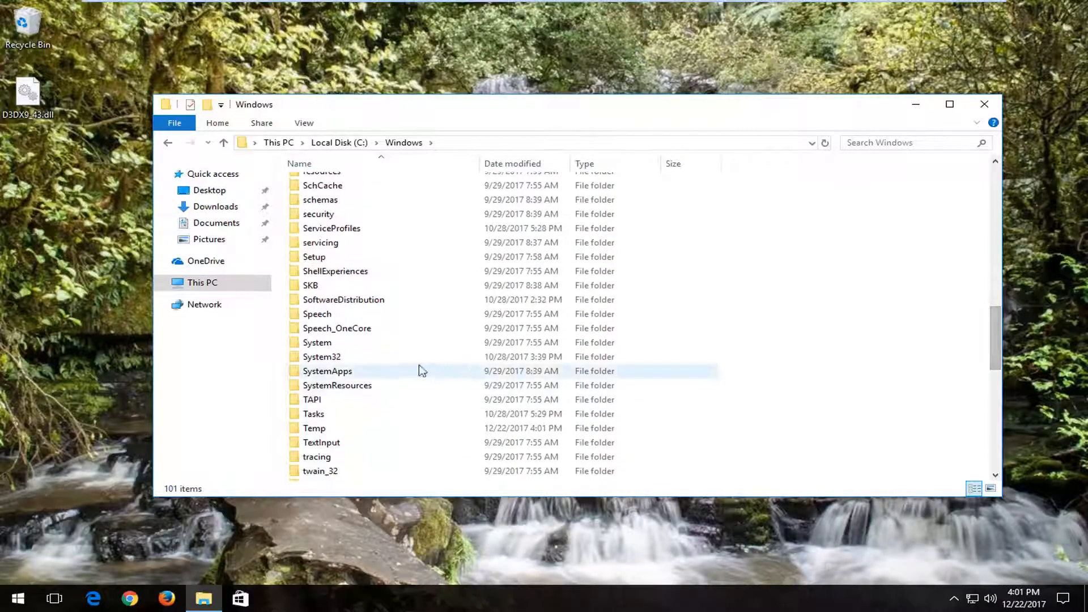
click(331, 358)
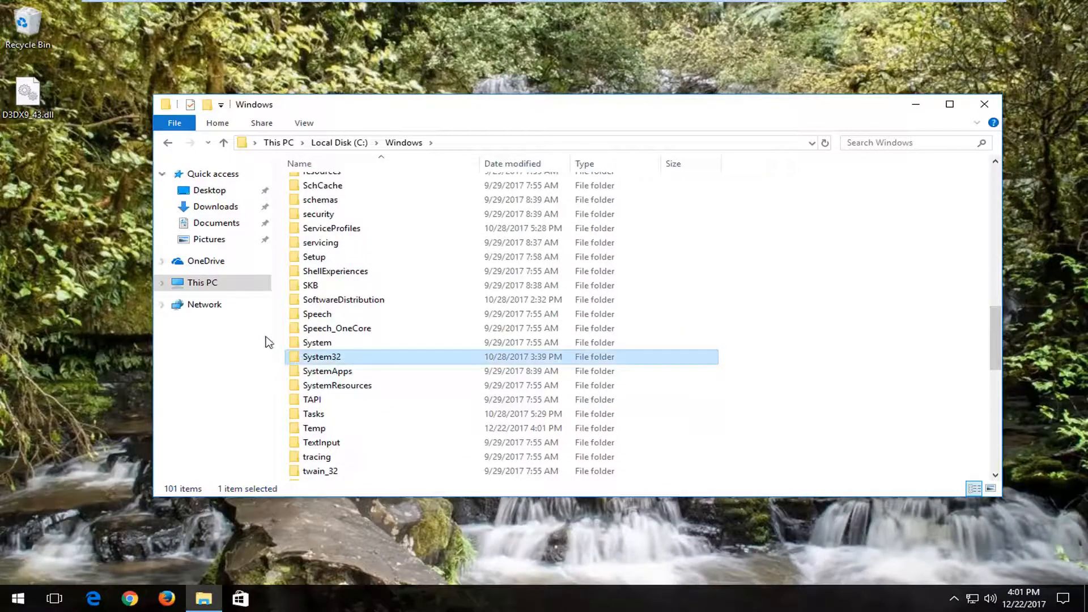
Move D3DX9_43.dll from the desktop into the System32 folder, granting administrator permission for the move
click(25, 96)
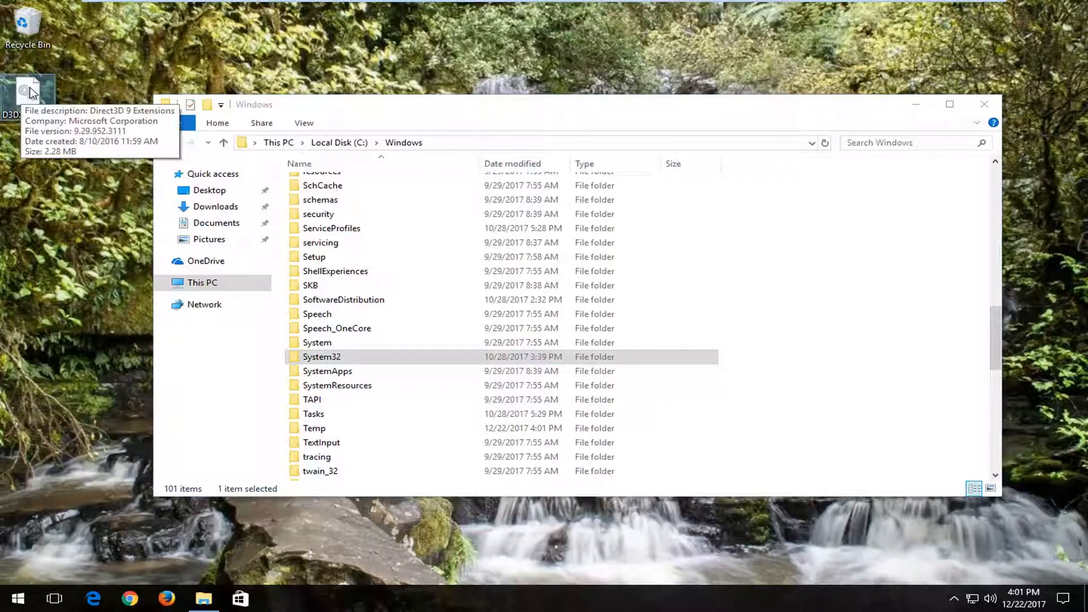
drag(36, 91, 335, 361)
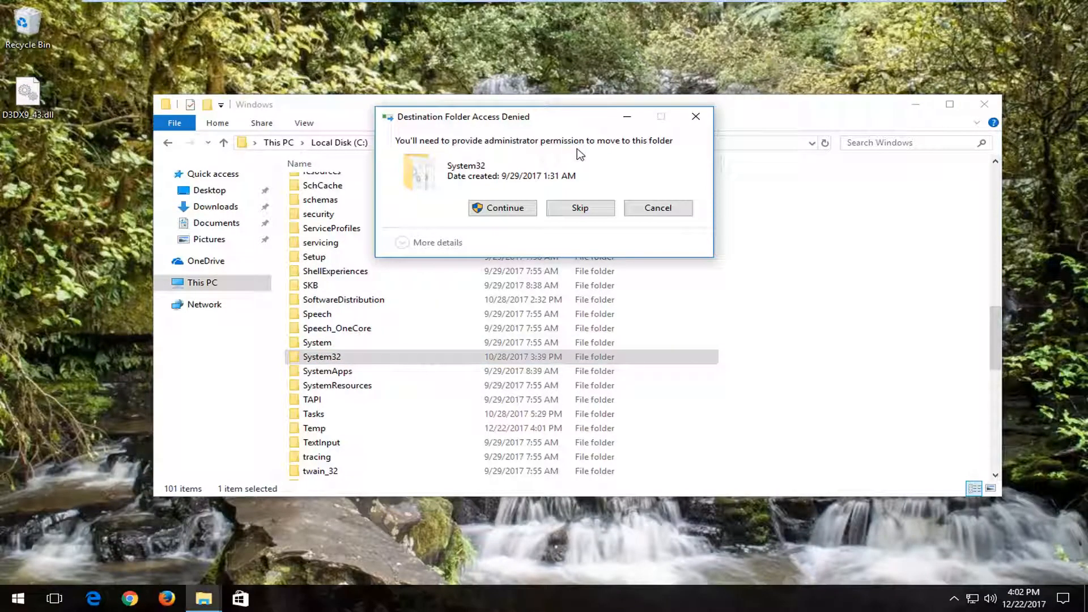
click(502, 210)
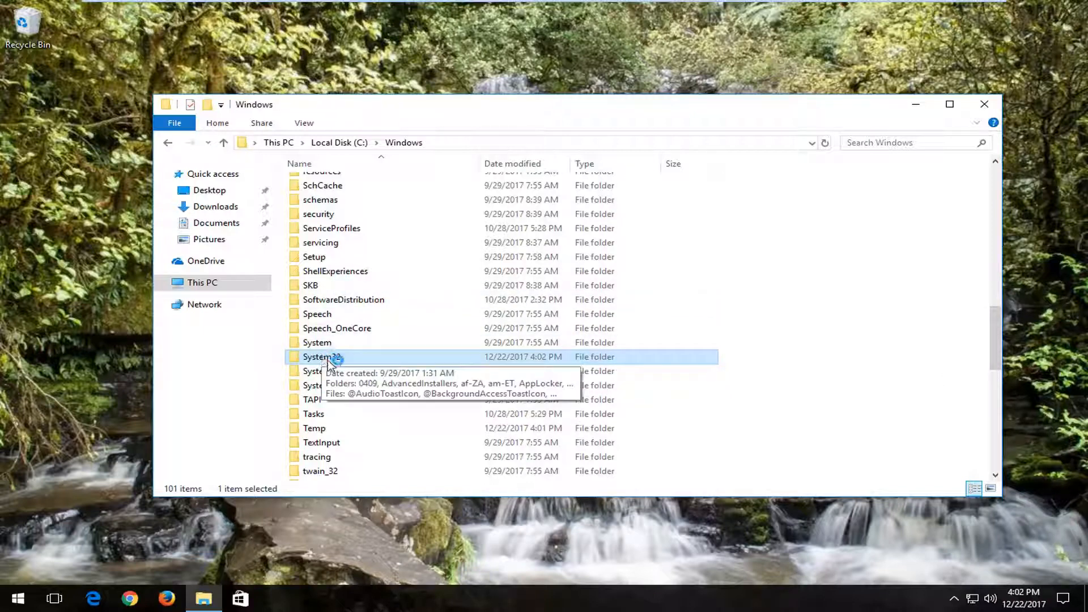
Select the System32 folder again in the Windows folder's list and close the File Explorer window
click(356, 286)
scroll(372, 354, up, 2)
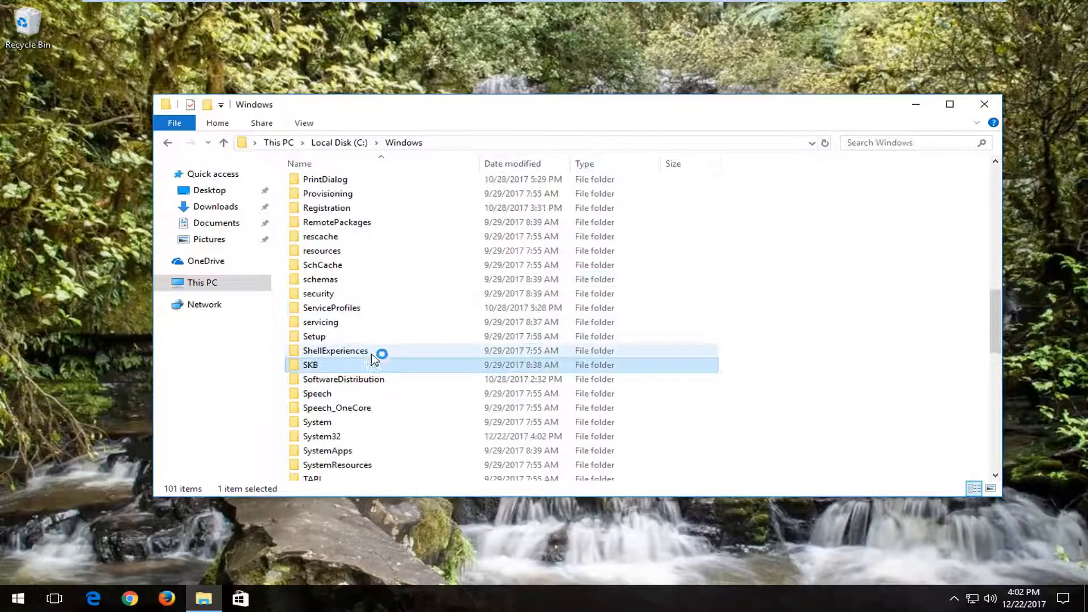
scroll(358, 346, down, 1)
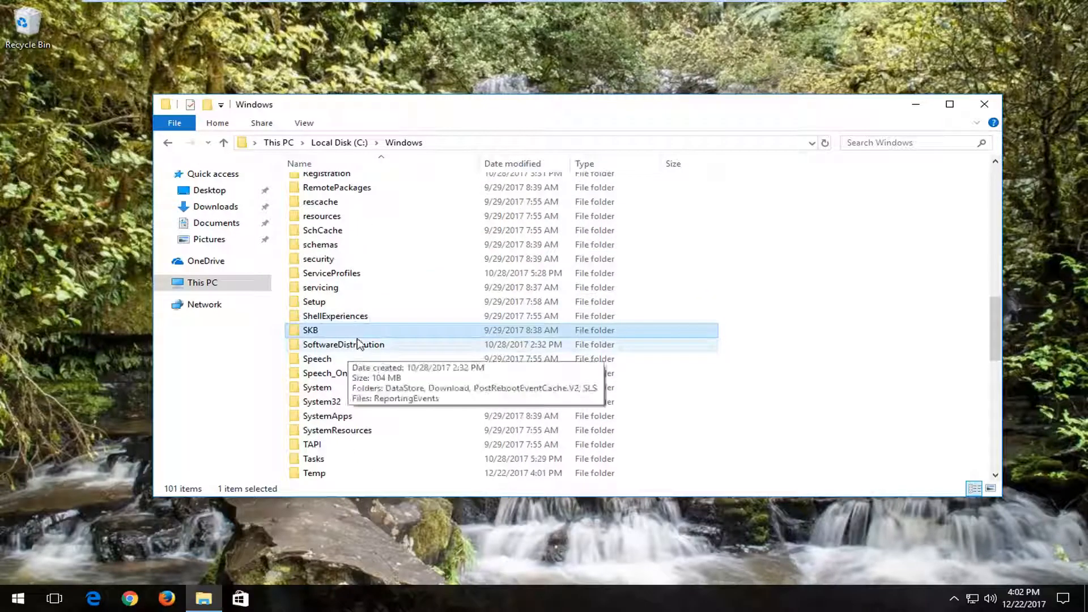
scroll(357, 340, down, 2)
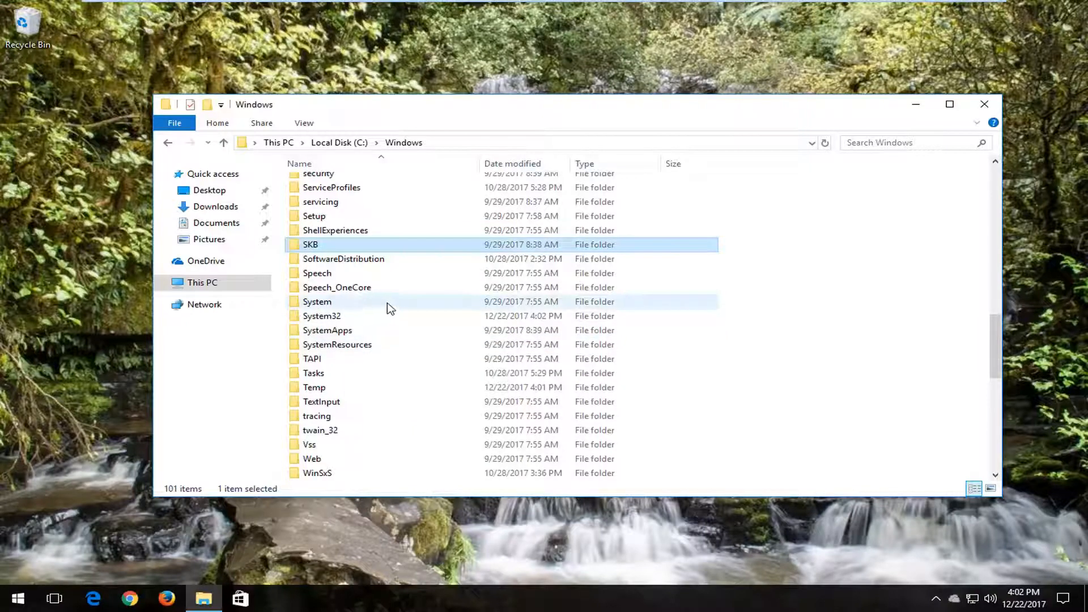
click(360, 317)
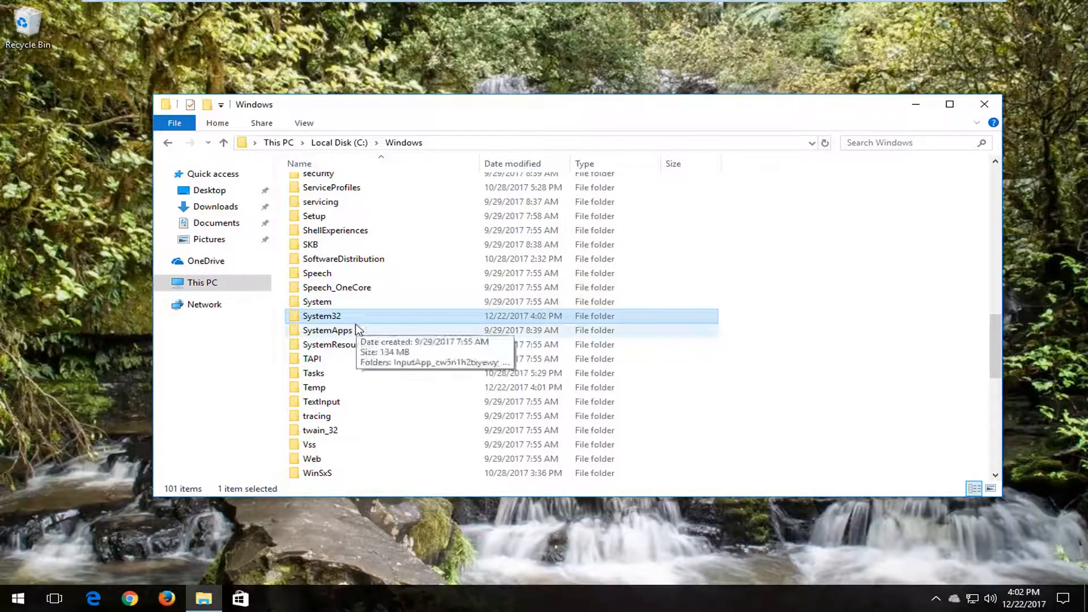
click(978, 116)
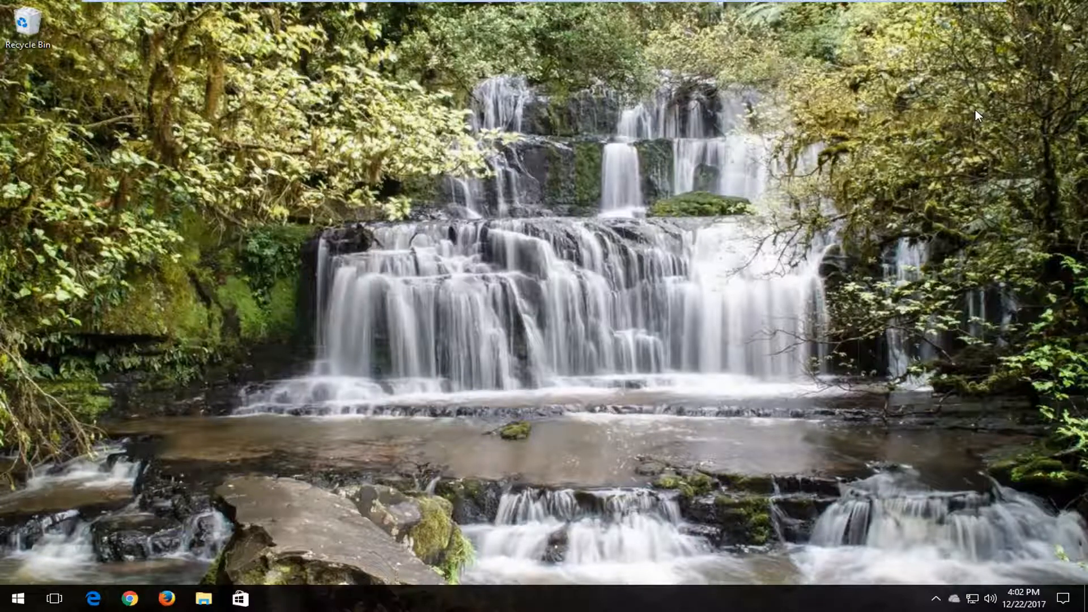